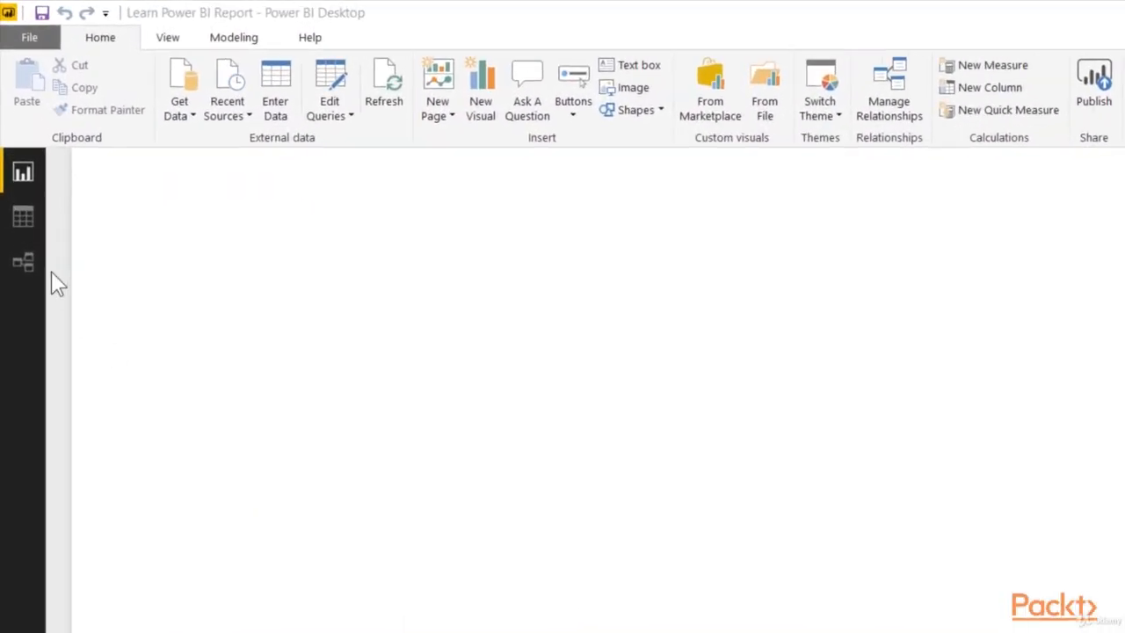
# - Switch from the Model view's relationship diagram to the Data view of the Sales table
pyautogui.click(23, 264)
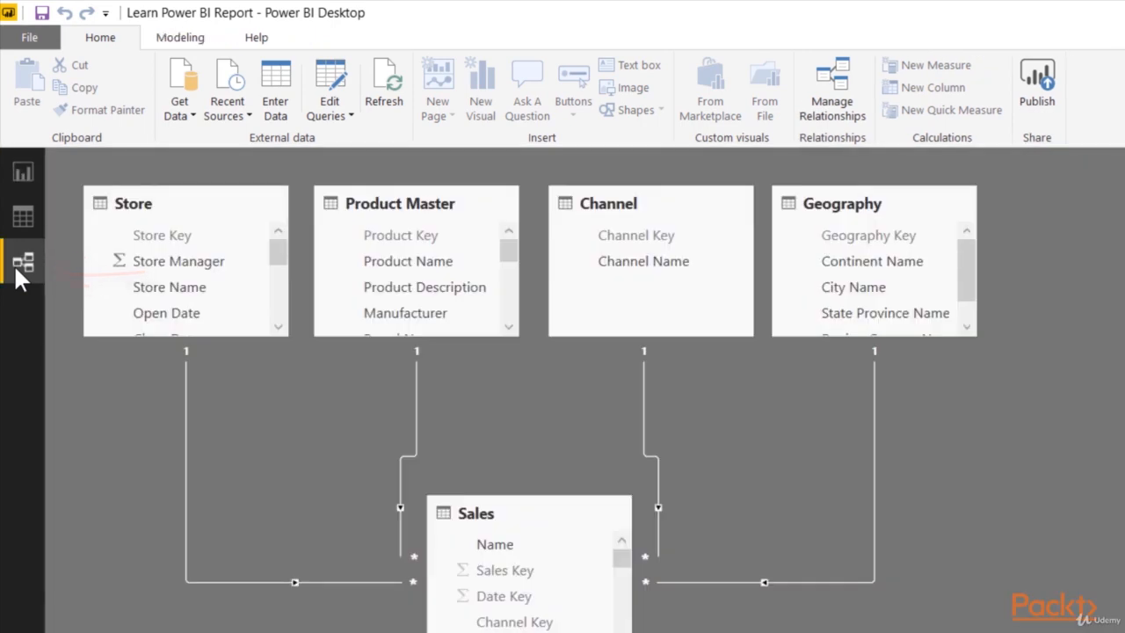
pyautogui.click(23, 218)
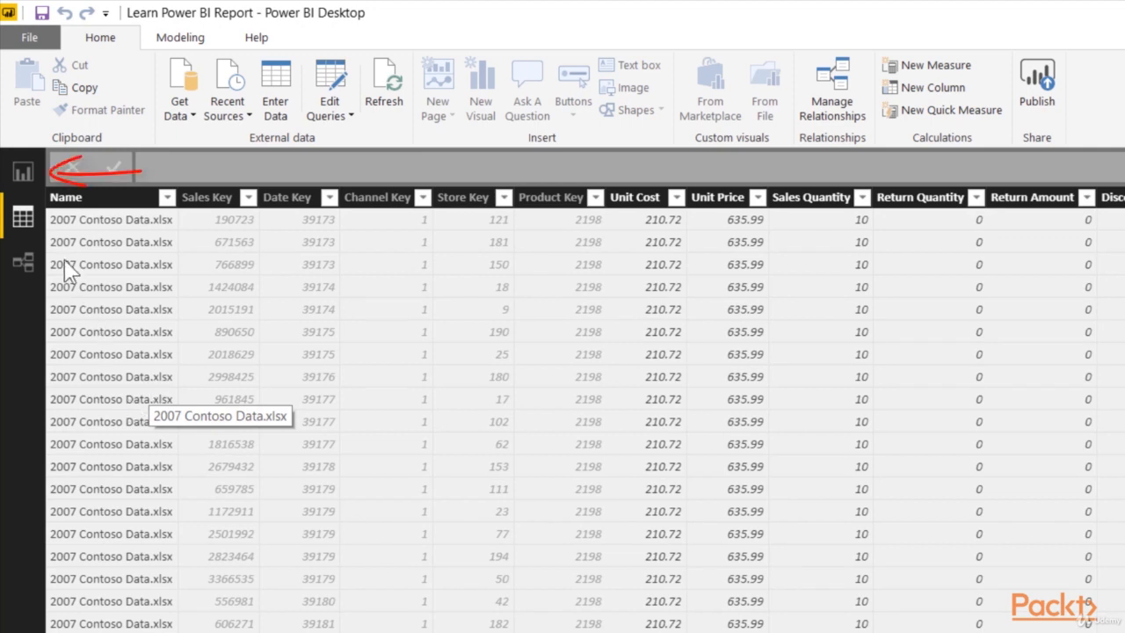
# - Return to the empty report page via the Report view
pyautogui.click(22, 172)
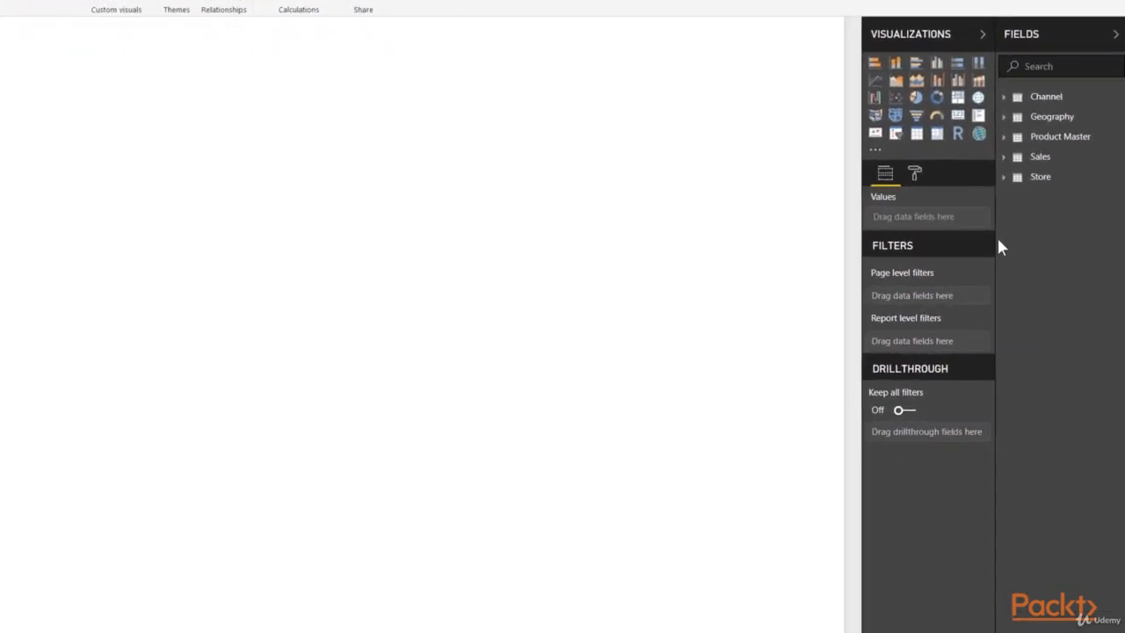
# - Chart Sales Amount from Sales with Product Category Name from Product Master on the axis
pyautogui.click(1005, 157)
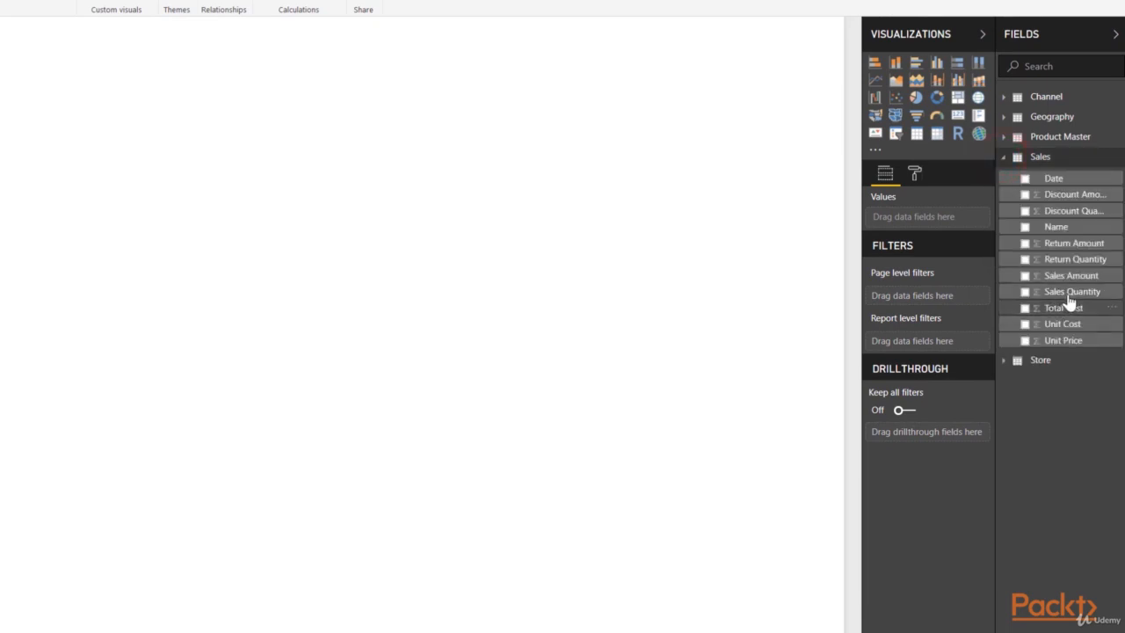
pyautogui.moveTo(1071, 275); pyautogui.dragTo(651, 217)
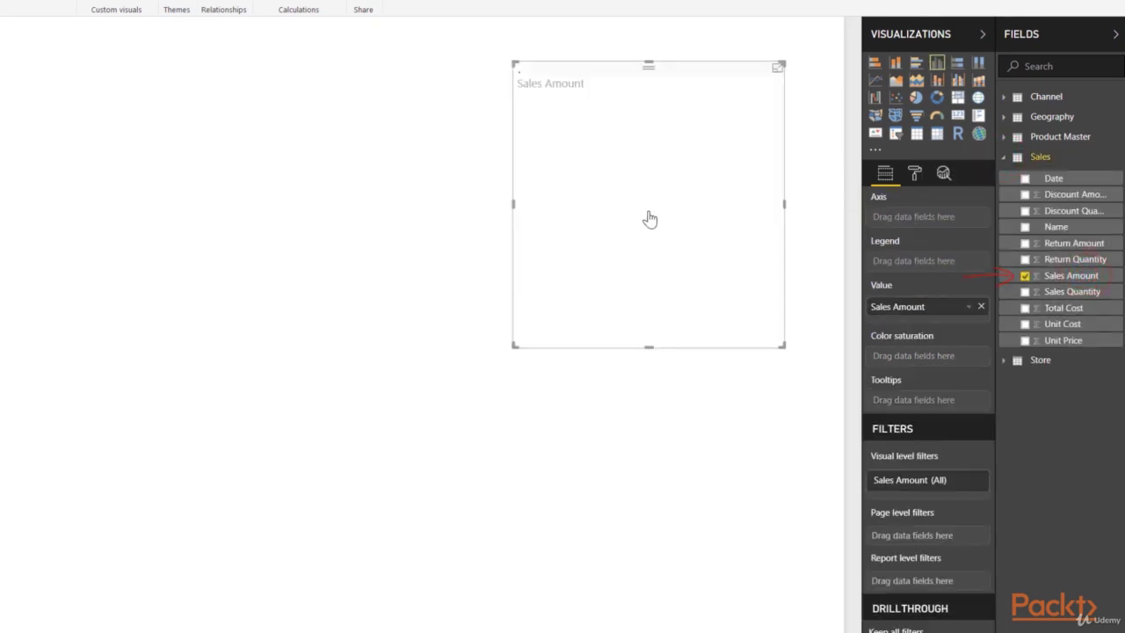
pyautogui.click(1005, 157)
pyautogui.click(1005, 137)
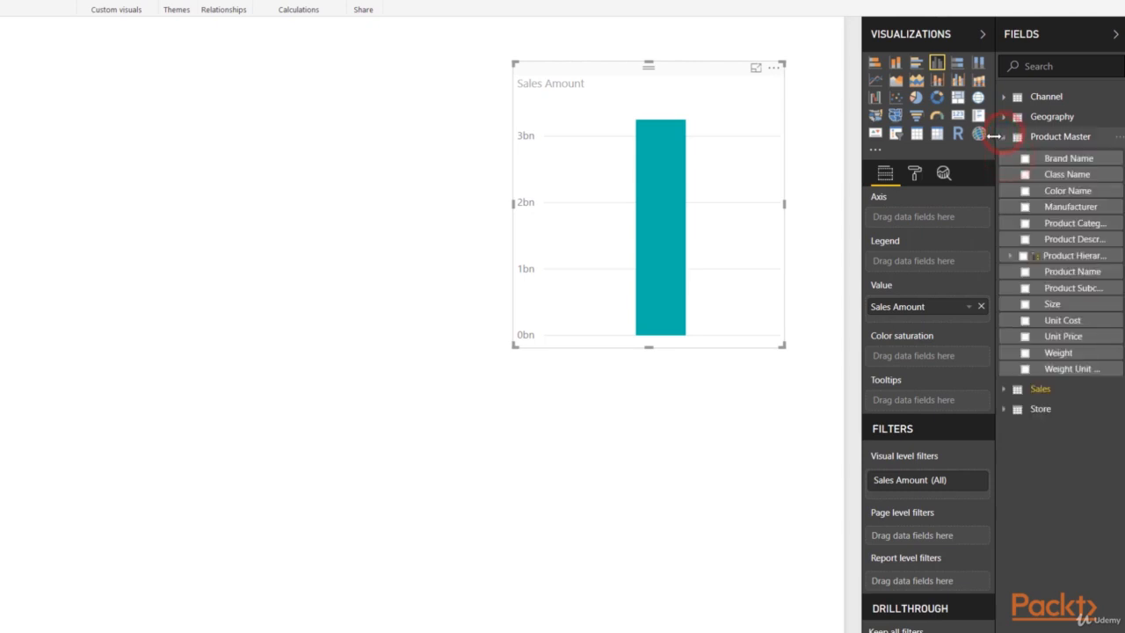
pyautogui.moveTo(1075, 222); pyautogui.dragTo(908, 220)
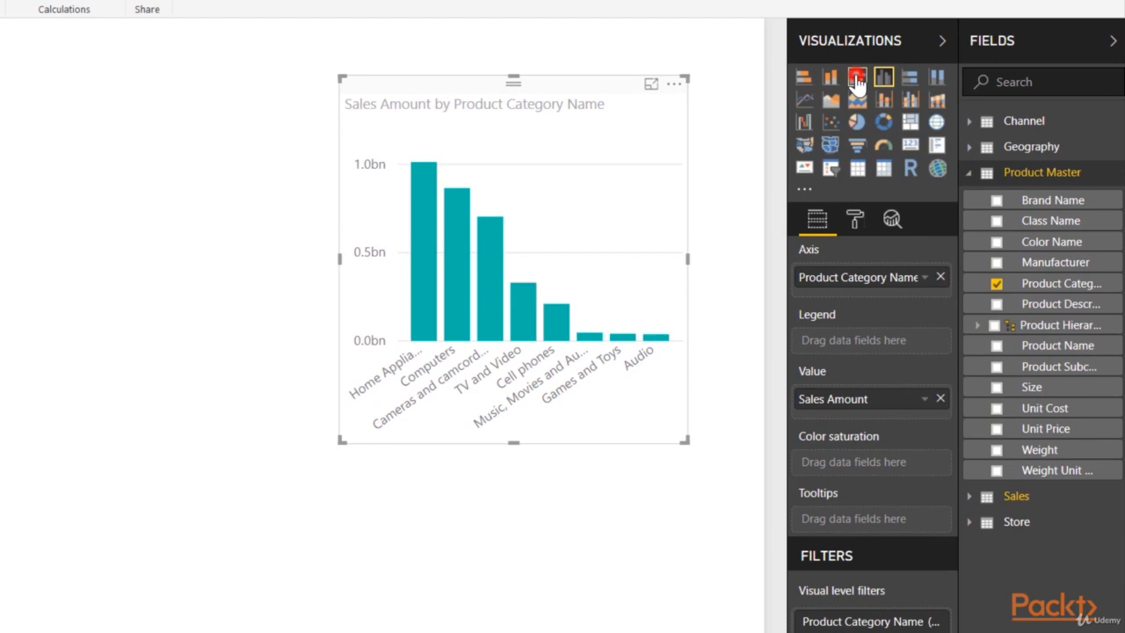
pyautogui.click(857, 80)
pyautogui.click(803, 79)
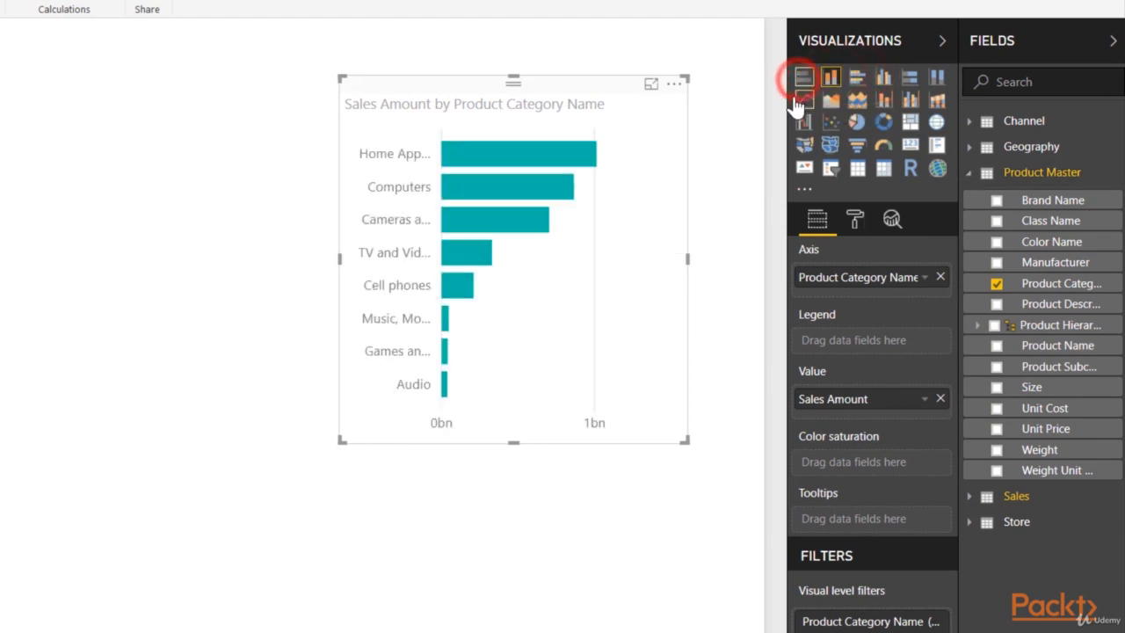
pyautogui.click(804, 99)
pyautogui.click(804, 123)
pyautogui.click(857, 123)
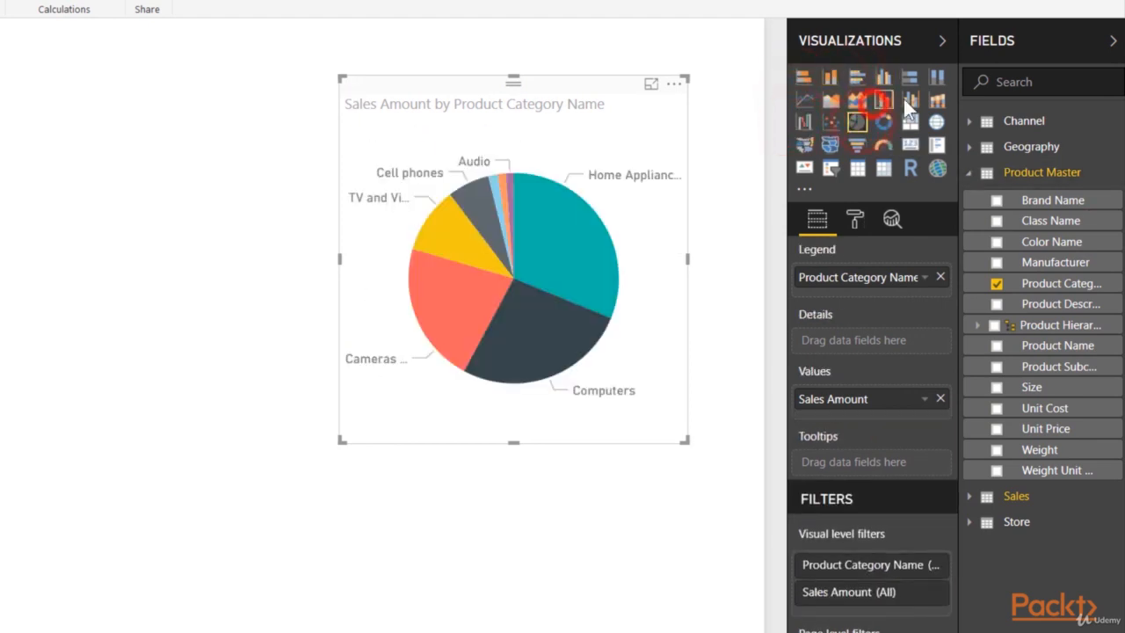
pyautogui.click(911, 99)
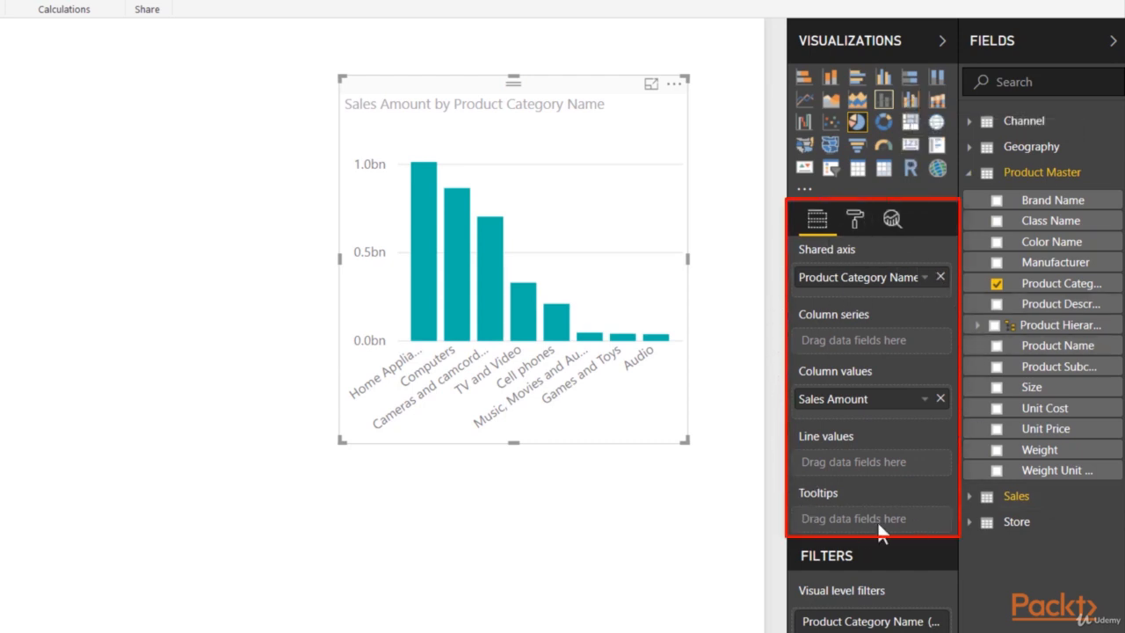
pyautogui.click(883, 145)
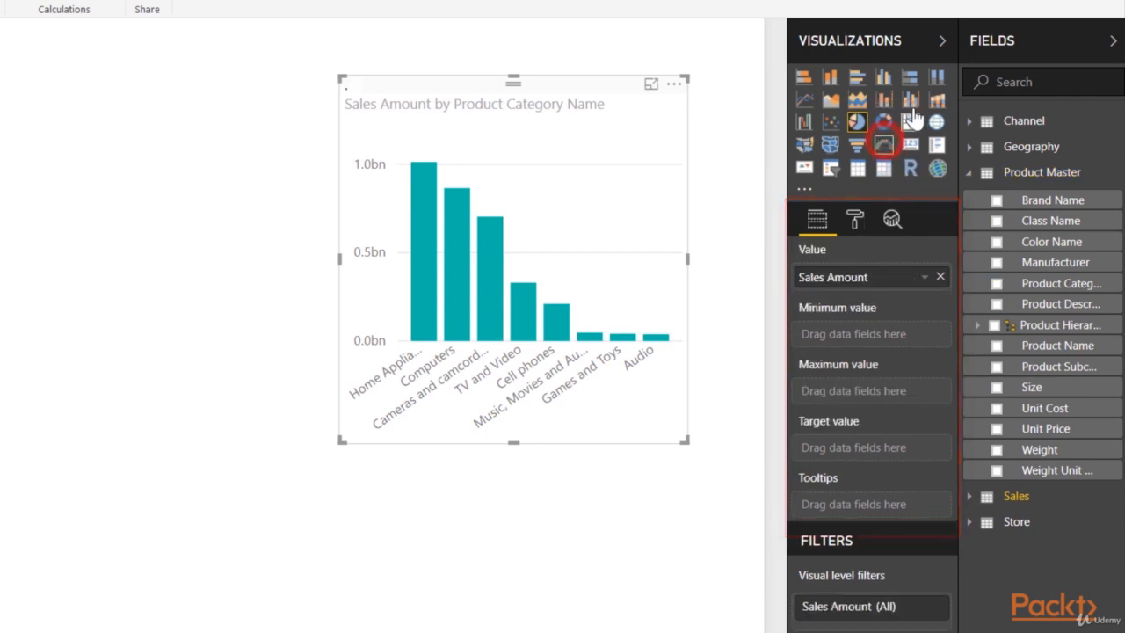
pyautogui.click(884, 77)
pyautogui.click(831, 77)
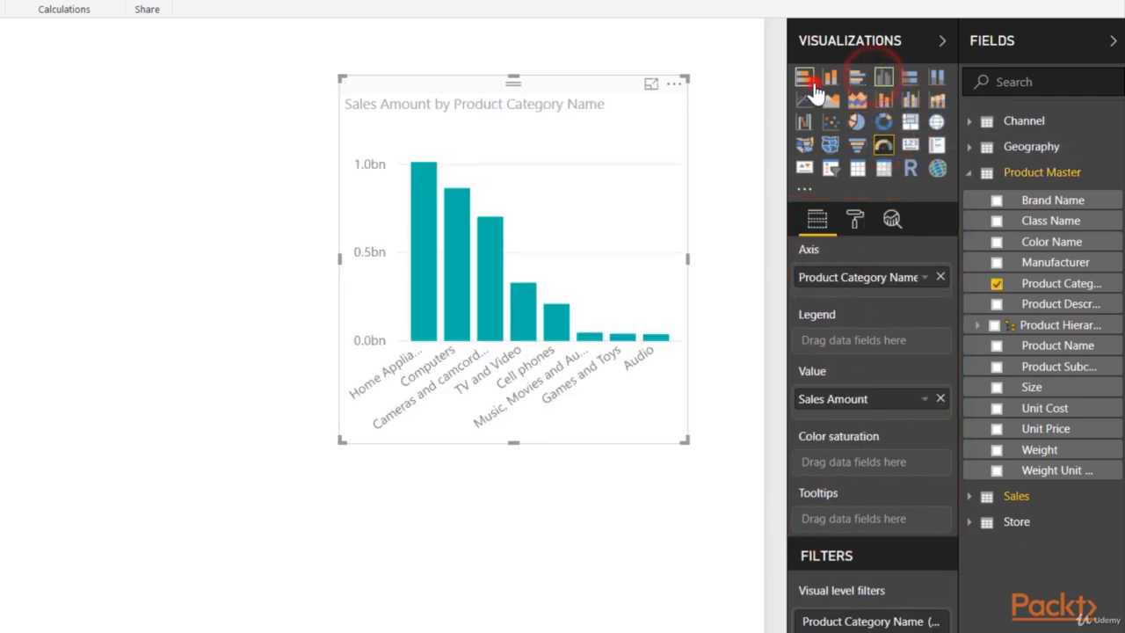
pyautogui.click(804, 101)
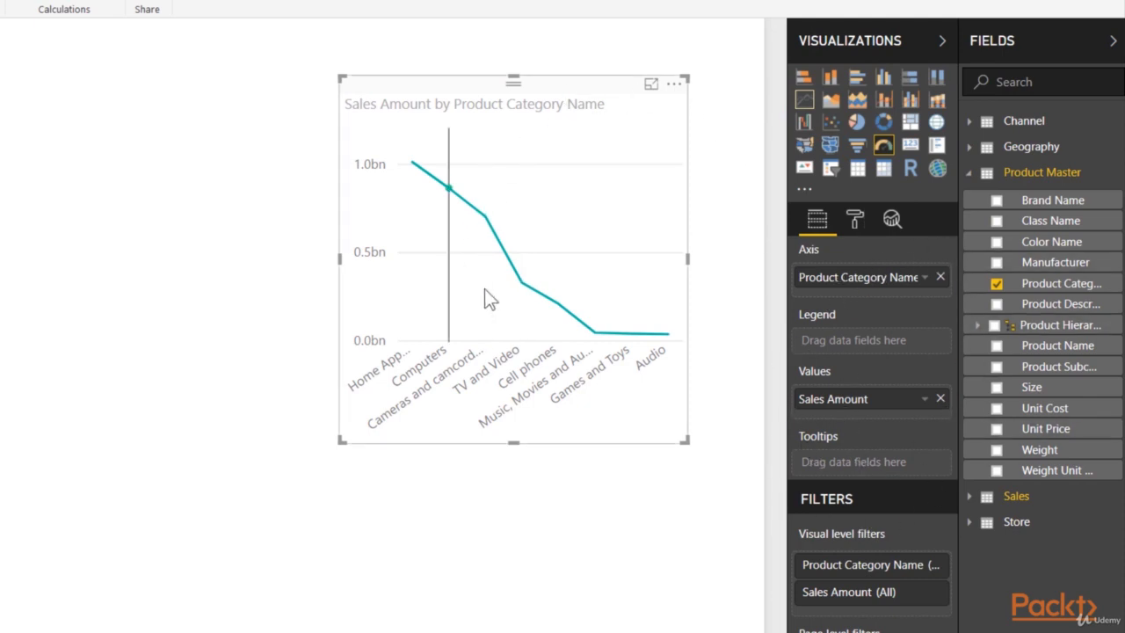
pyautogui.click(909, 101)
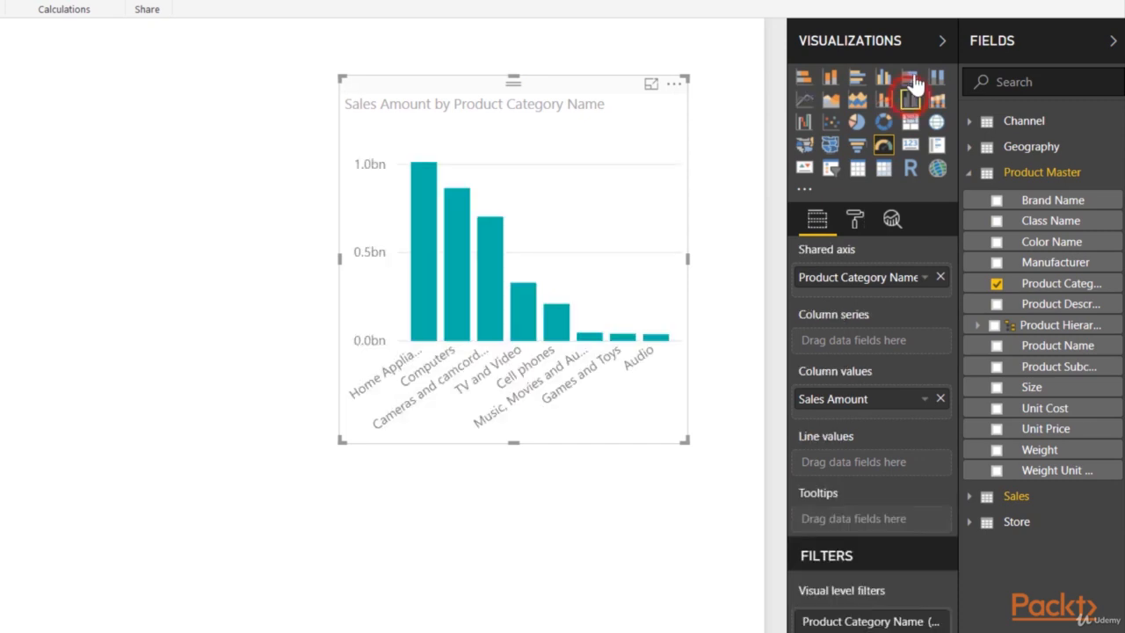
pyautogui.click(882, 79)
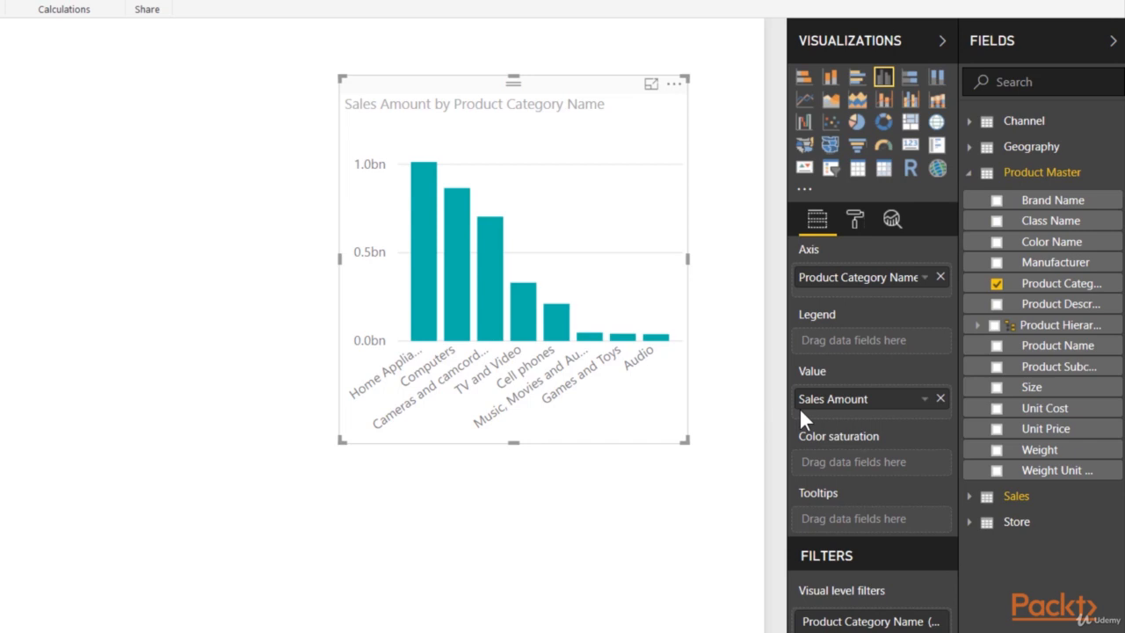
# - Check Sales Amount stays summarized as Sum, then move the chart to a new spot on the canvas
pyautogui.moveTo(871, 398); pyautogui.dragTo(873, 405)
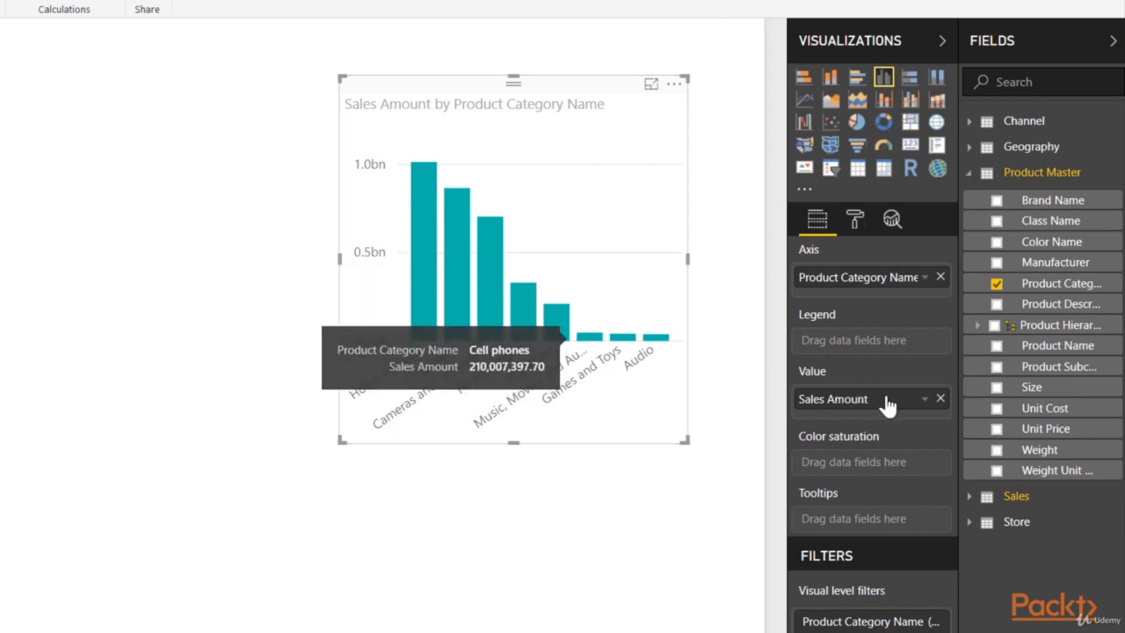
pyautogui.click(925, 400)
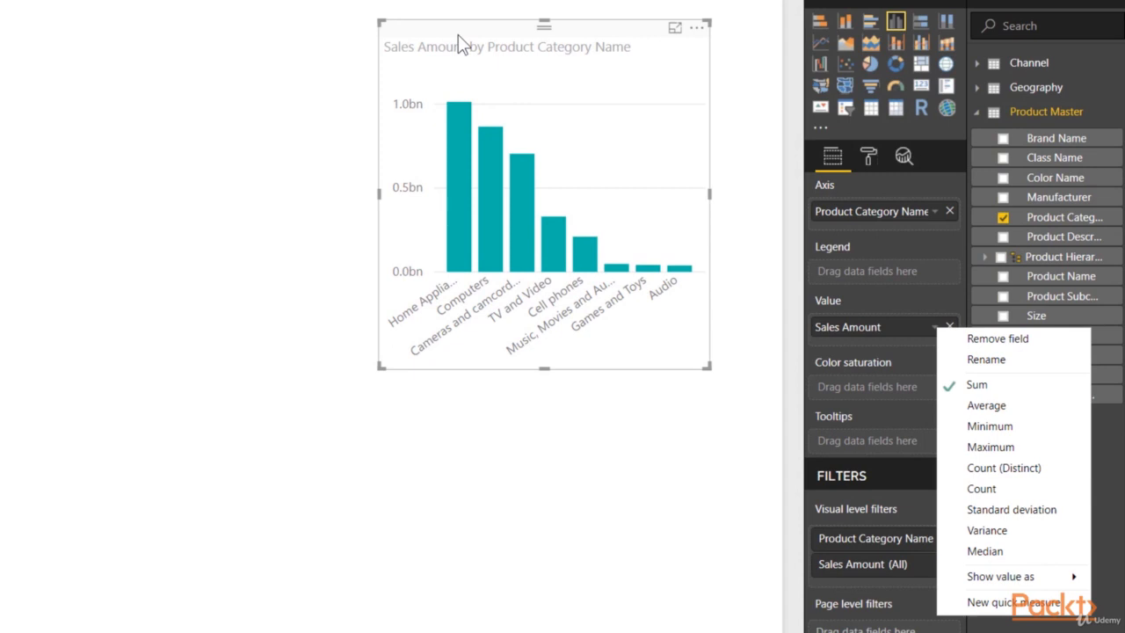
pyautogui.moveTo(461, 33)
pyautogui.mouseDown()
pyautogui.moveTo(103, 140)
pyautogui.moveTo(508, 101)
pyautogui.mouseUp()
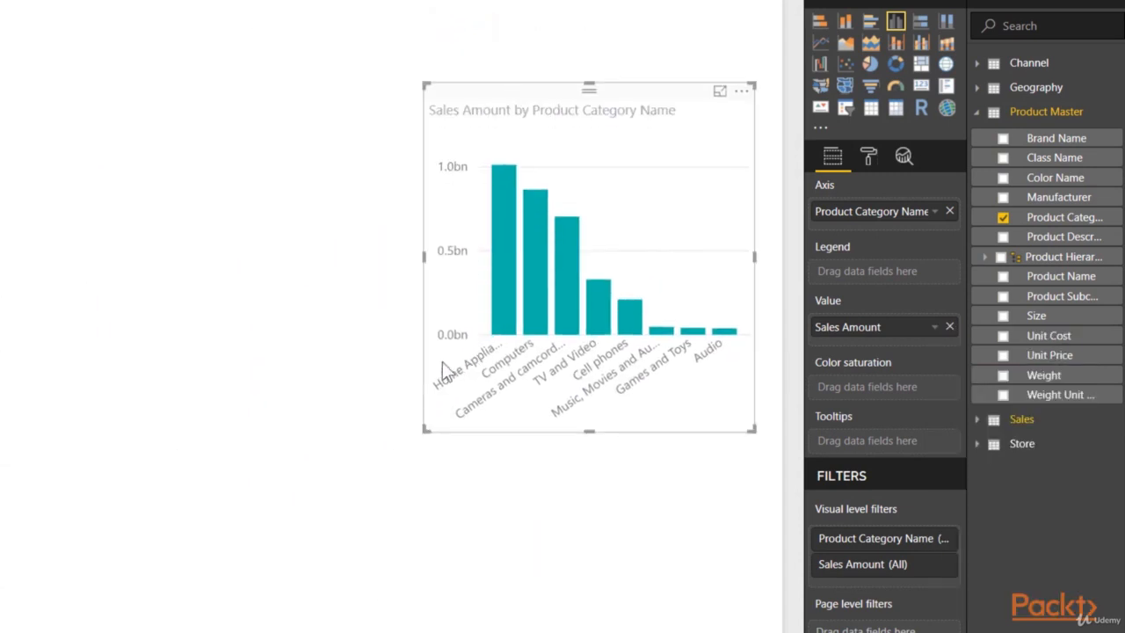
# - Widen the chart from its left handle and nudge it slightly lower on the page
pyautogui.moveTo(425, 430)
pyautogui.mouseDown()
pyautogui.moveTo(299, 224)
pyautogui.moveTo(508, 399)
pyautogui.moveTo(388, 257)
pyautogui.moveTo(324, 444)
pyautogui.moveTo(469, 444)
pyautogui.moveTo(415, 409)
pyautogui.moveTo(373, 429)
pyautogui.mouseUp()
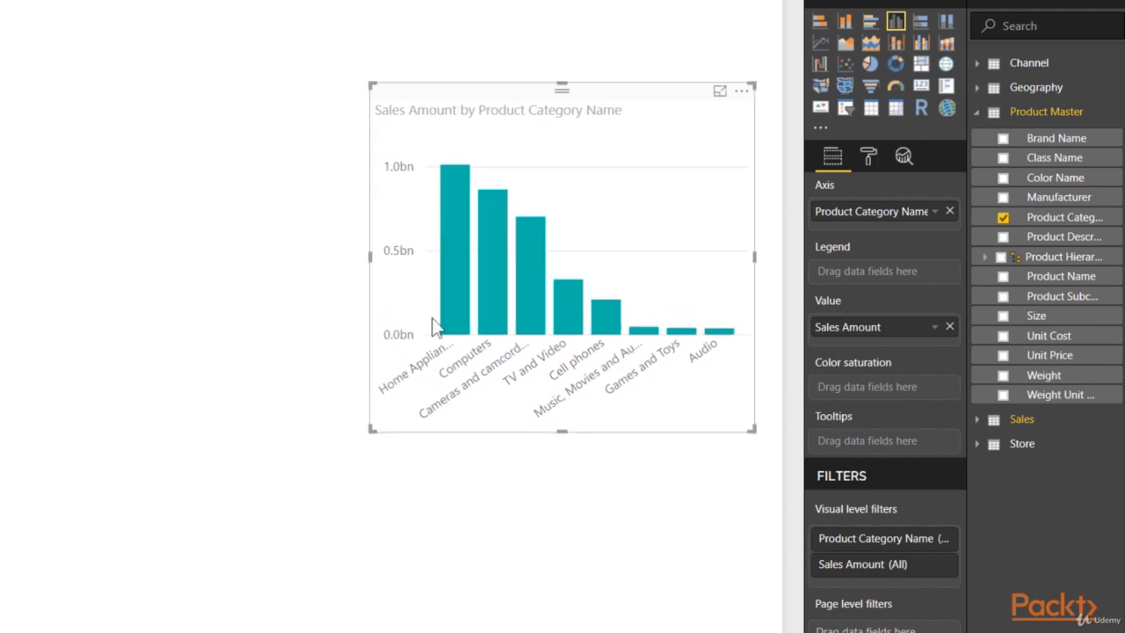
pyautogui.moveTo(498, 83); pyautogui.dragTo(514, 105)
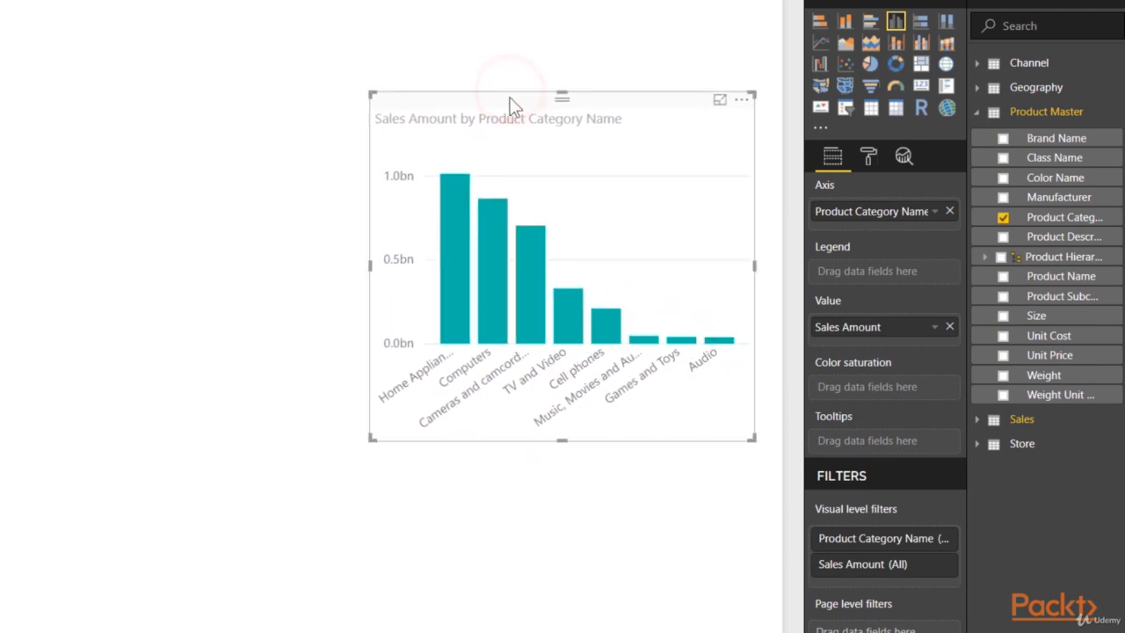